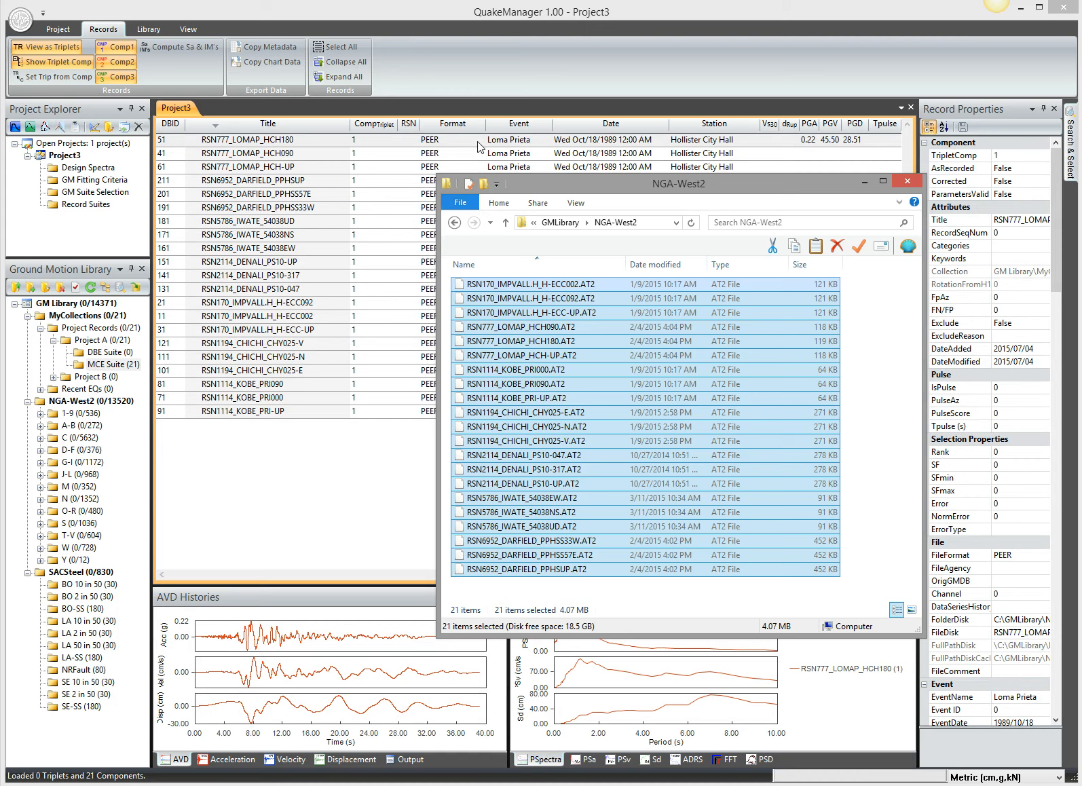
- Enlarge the AVD Histories and PSpectra charts and show the intensity measures in the record properties of RSN777_LOMAP_HCH180
{"action": "left_click", "coordinate": [513, 71]}
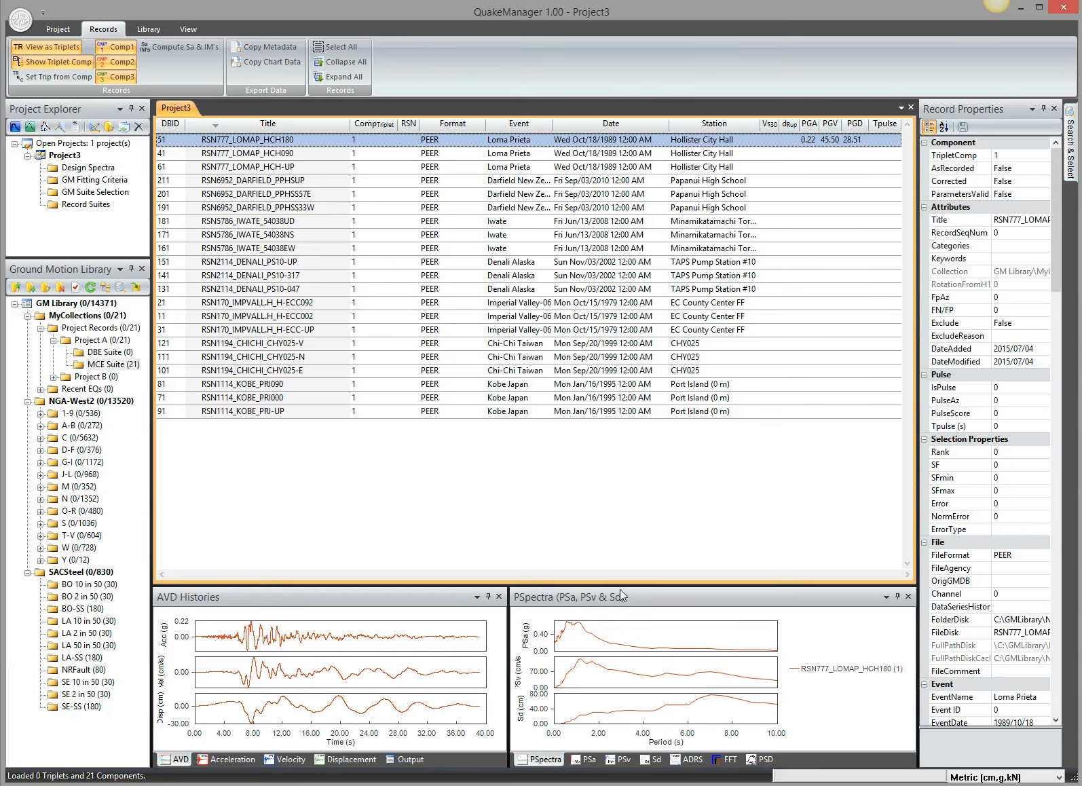
{"action": "left_click_drag", "start_coordinate": [621, 586], "coordinate": [621, 454]}
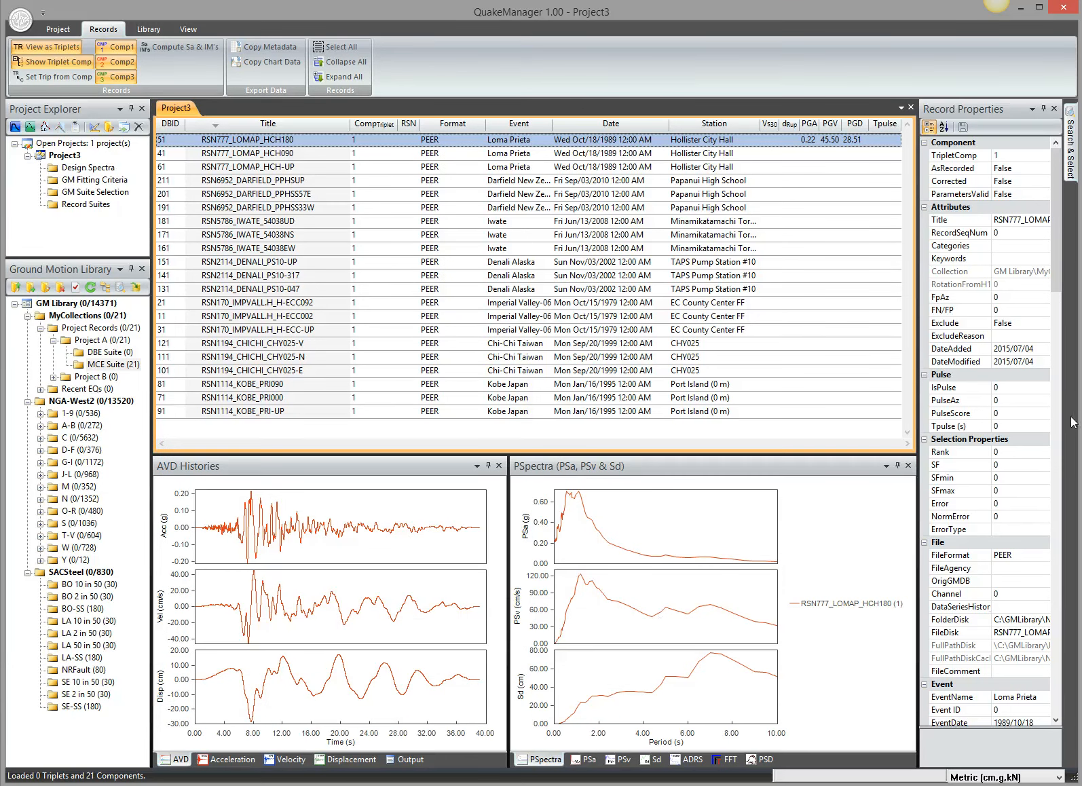
{"action": "left_click", "coordinate": [1056, 387]}
{"action": "left_click_drag", "start_coordinate": [1056, 387], "coordinate": [1061, 687]}
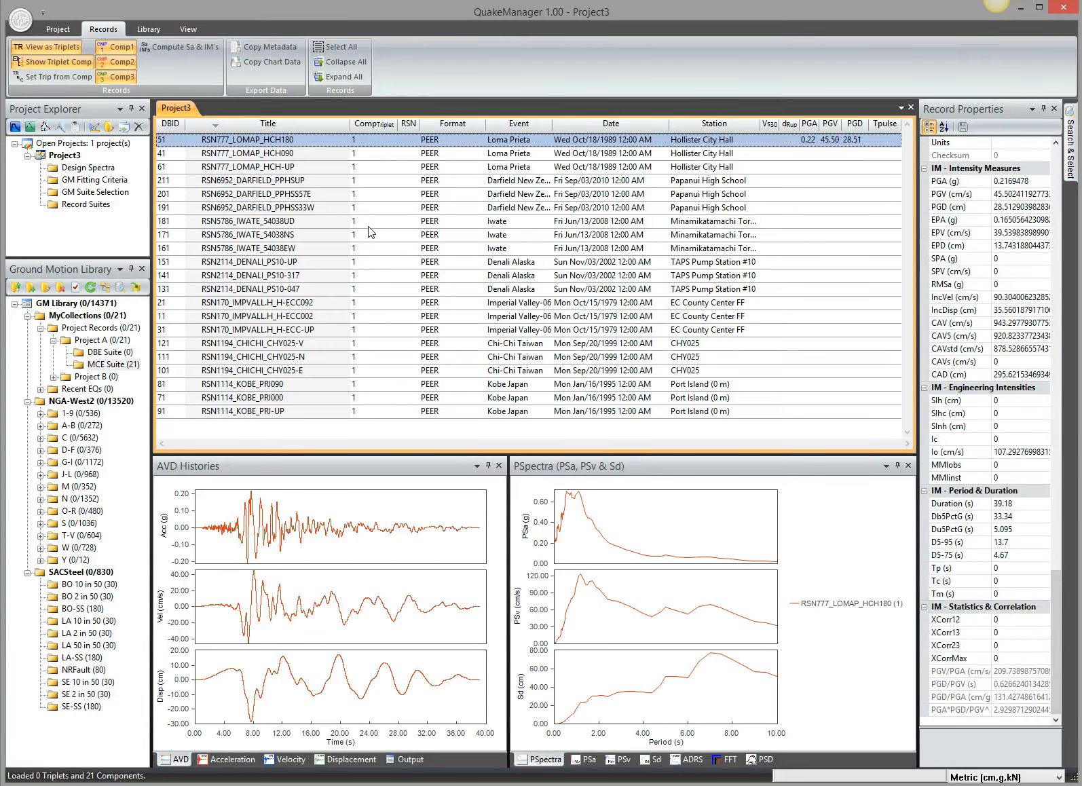
- Examine the time histories, spectra and intensity measures of the other Loma Prieta components and the three Darfield components one by one
{"action": "left_click", "coordinate": [275, 154]}
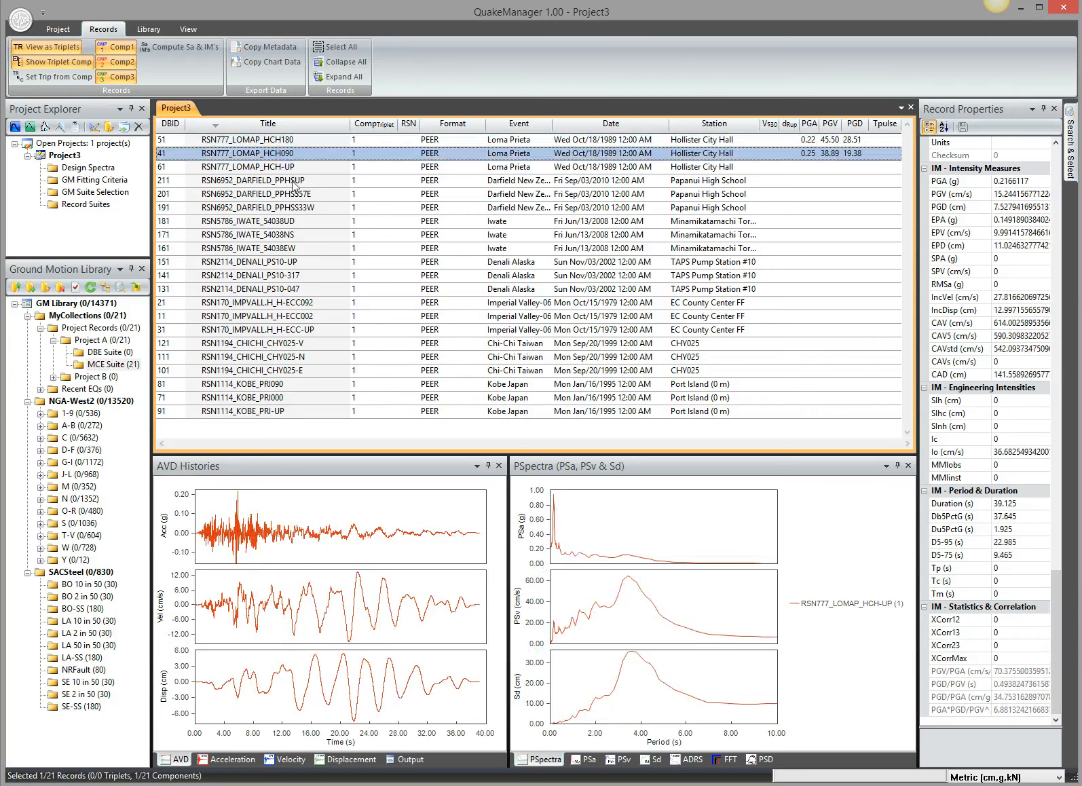
{"action": "left_click", "coordinate": [288, 168]}
{"action": "left_click", "coordinate": [298, 180]}
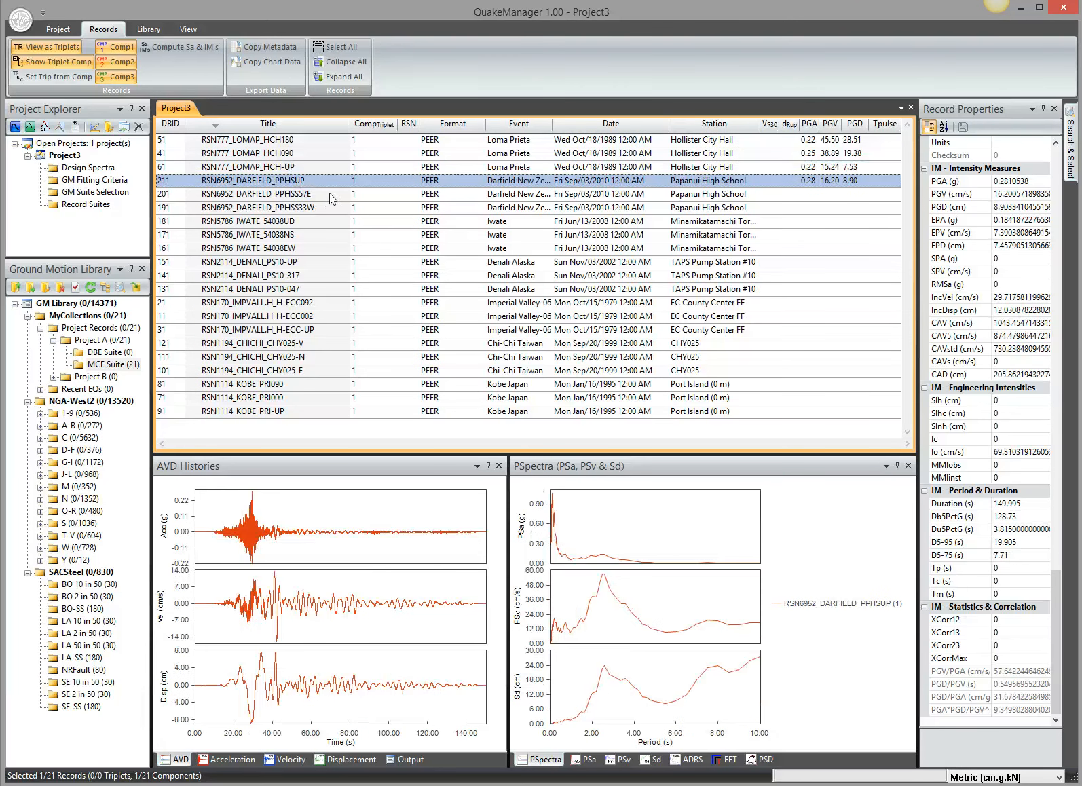
{"action": "left_click", "coordinate": [330, 193]}
{"action": "left_click", "coordinate": [336, 208]}
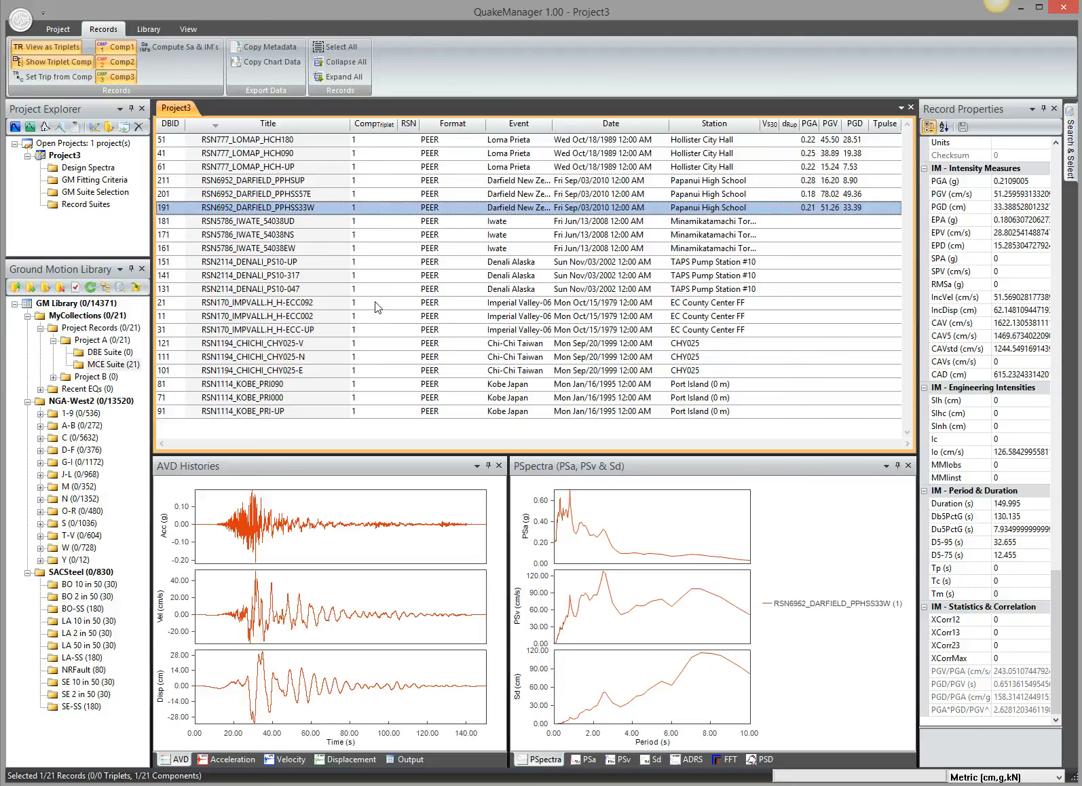
- Plot all records of the MCE Suite together and hide the legend of the PSpectra chart
{"action": "key", "text": "ctrl+a"}
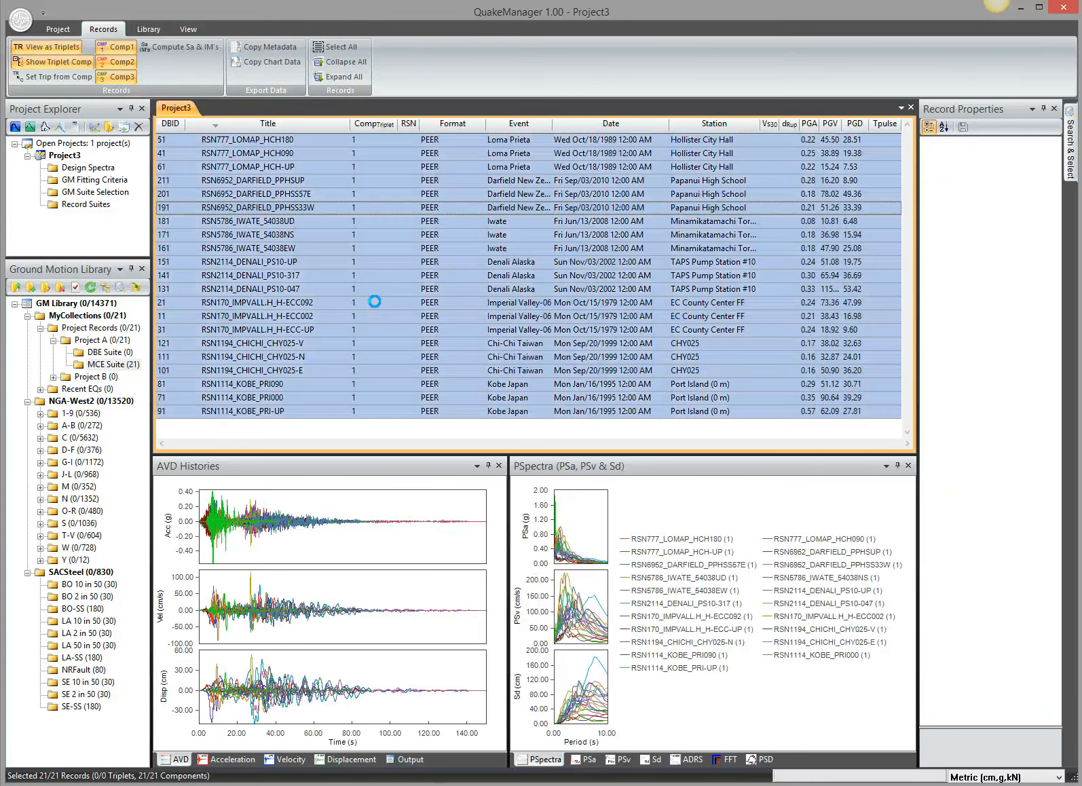
{"action": "left_click", "coordinate": [650, 526]}
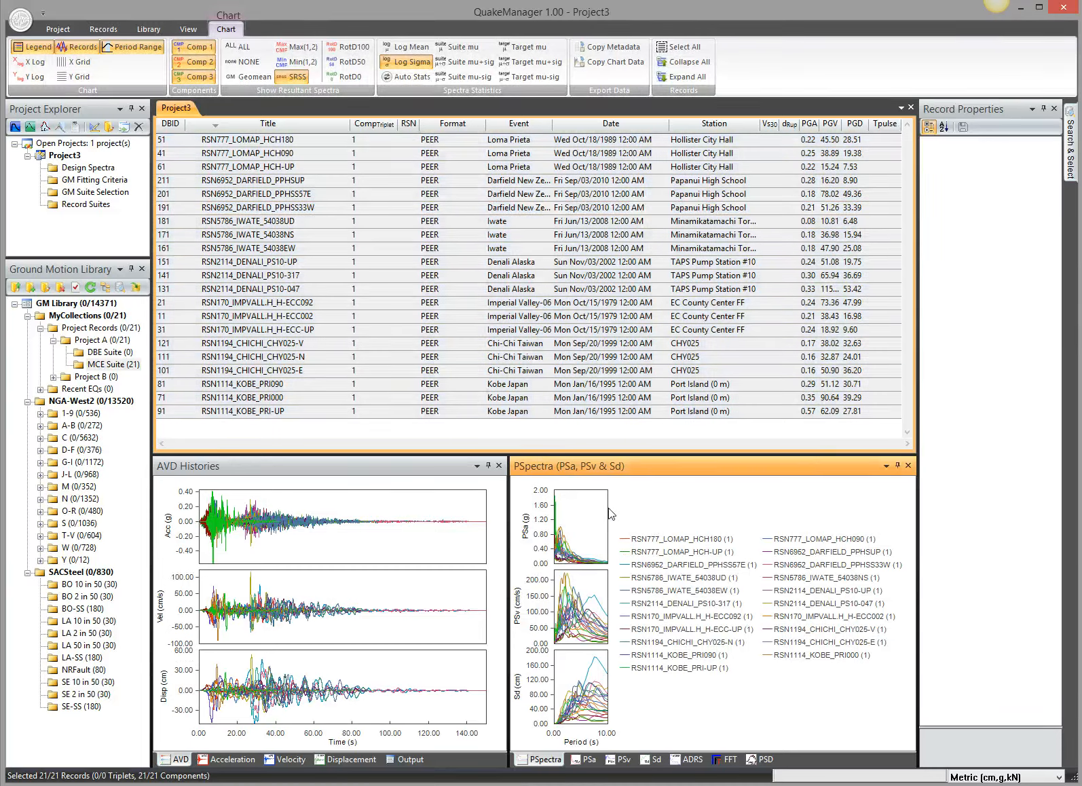
{"action": "left_click", "coordinate": [41, 48]}
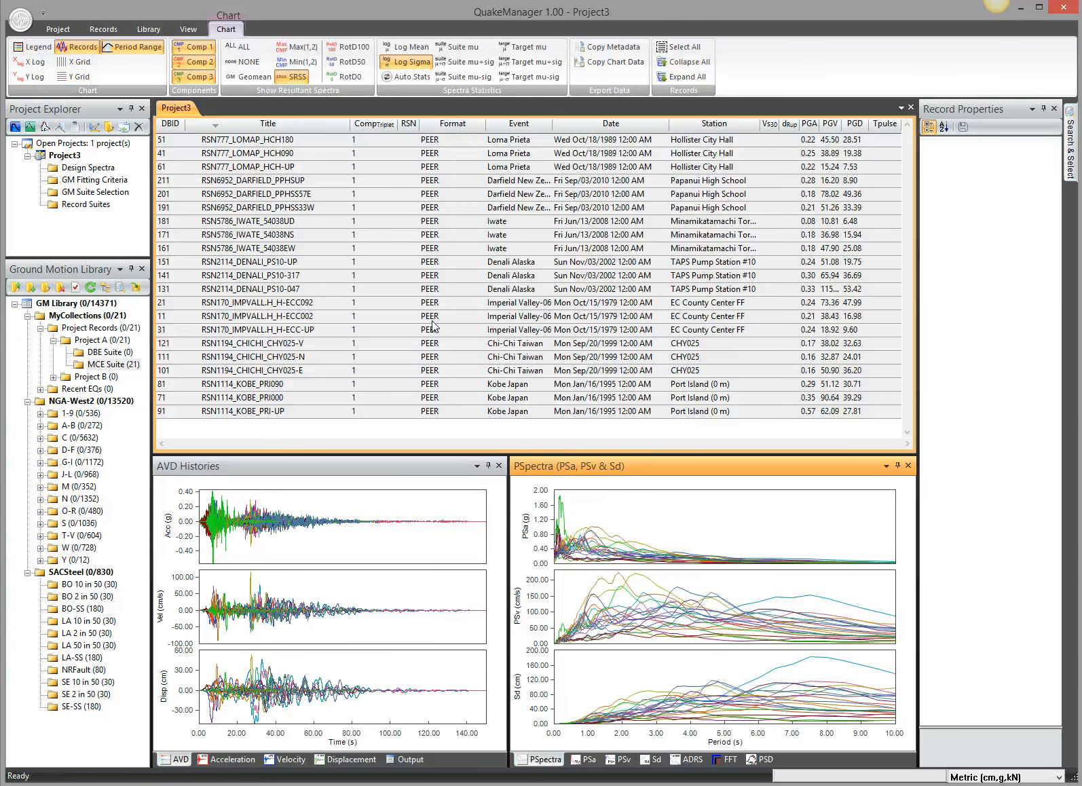
- Create triplets from all components in the MCE Suite, using 3 components per triplet
{"action": "key", "text": "ctrl+a"}
{"action": "right_click", "coordinate": [334, 247]}
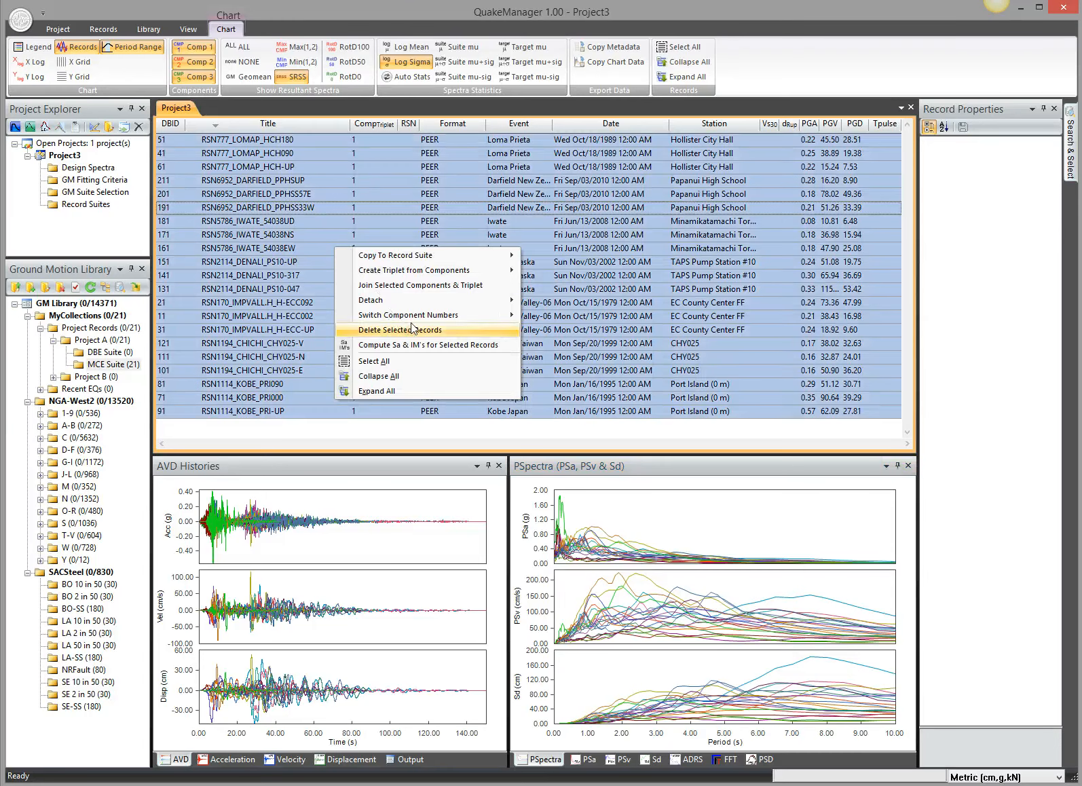
{"action": "mouse_move", "coordinate": [453, 270]}
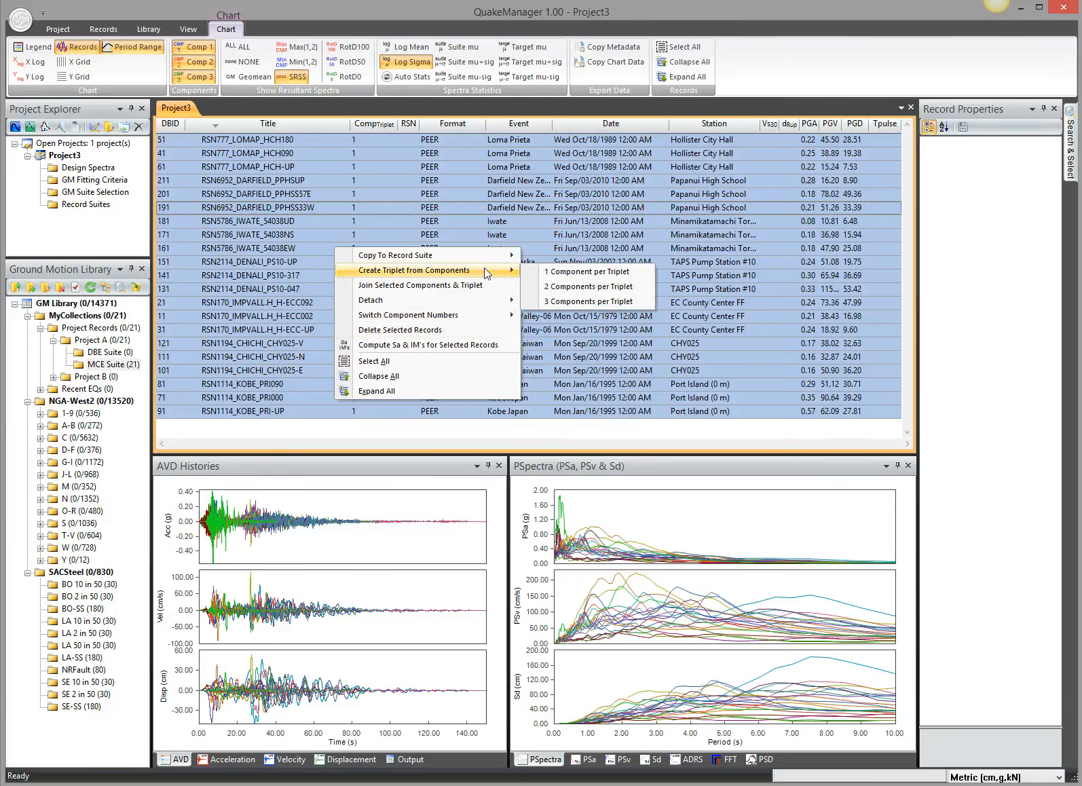
{"action": "left_click", "coordinate": [587, 301]}
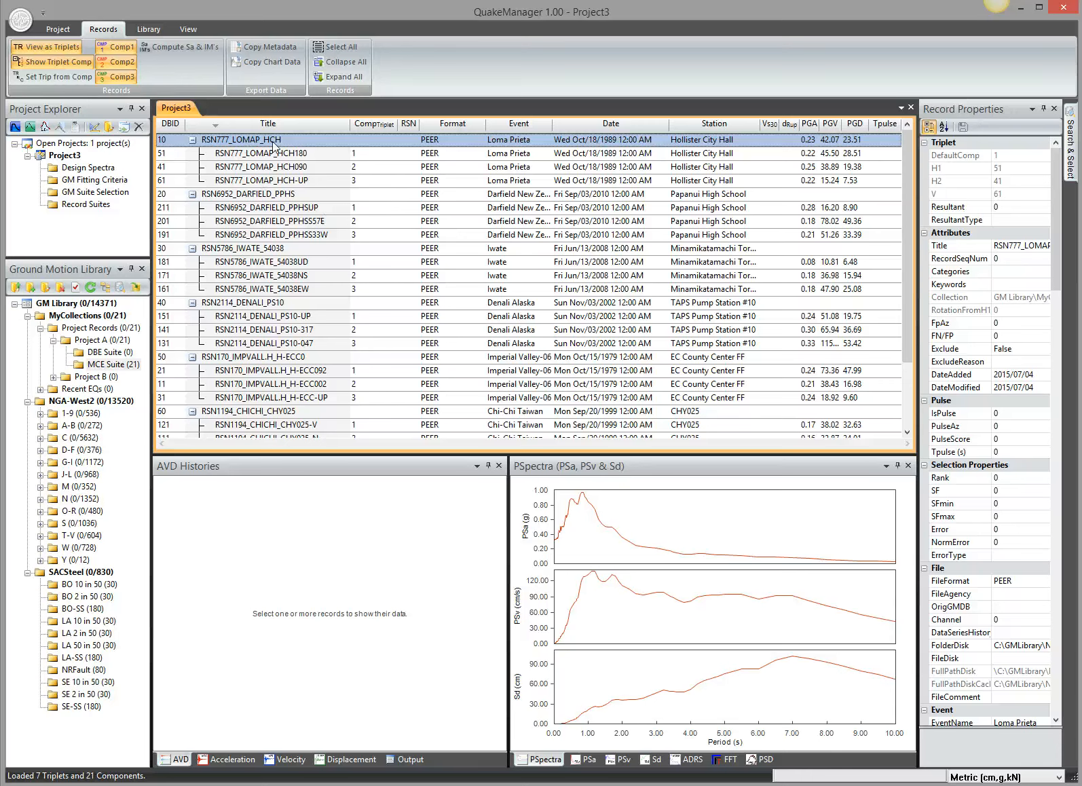
- Compare the RotD100, RotD50 and RotD0 resultant spectra of triplet RSN777_LOMAP_HCH with its SRSS spectrum, and hide them again
{"action": "left_click", "coordinate": [649, 526]}
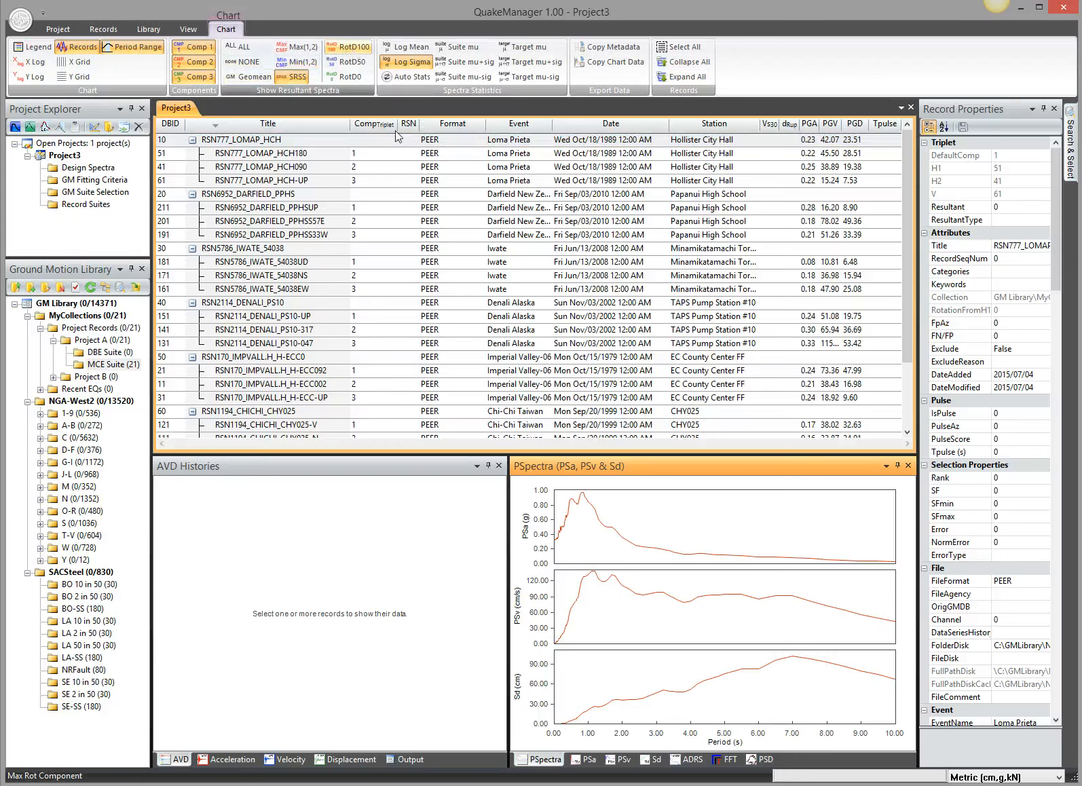
{"action": "left_click", "coordinate": [355, 49]}
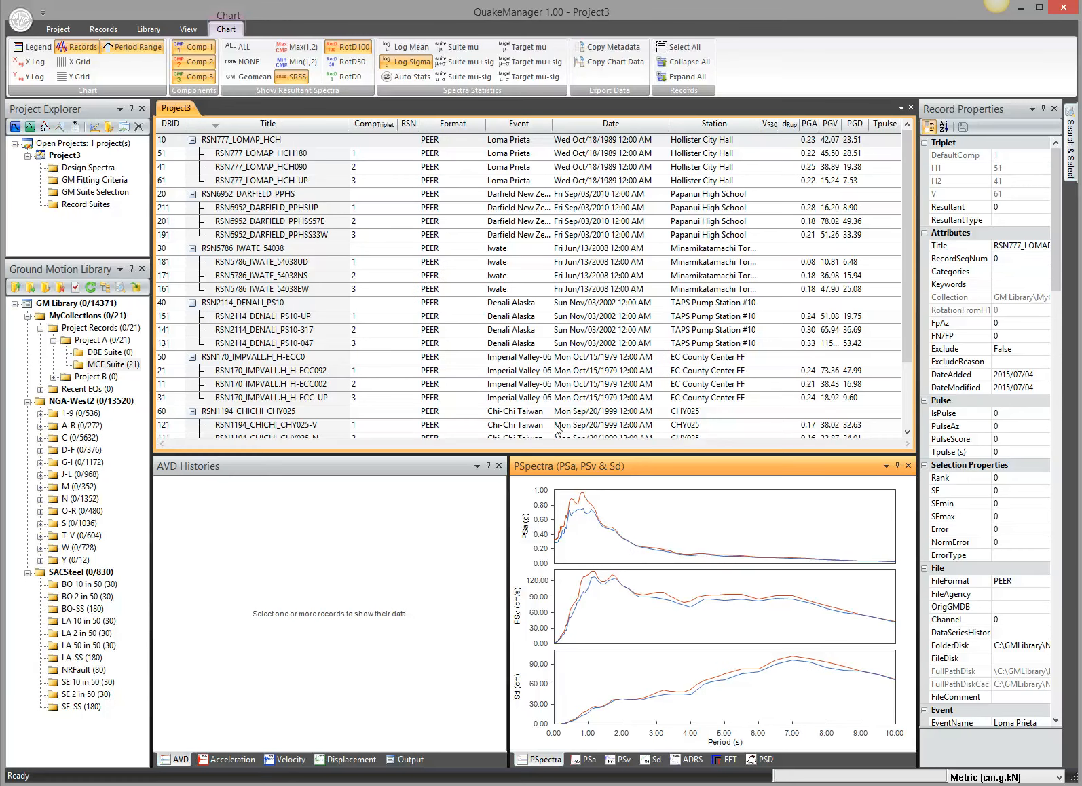
{"action": "left_click", "coordinate": [353, 62]}
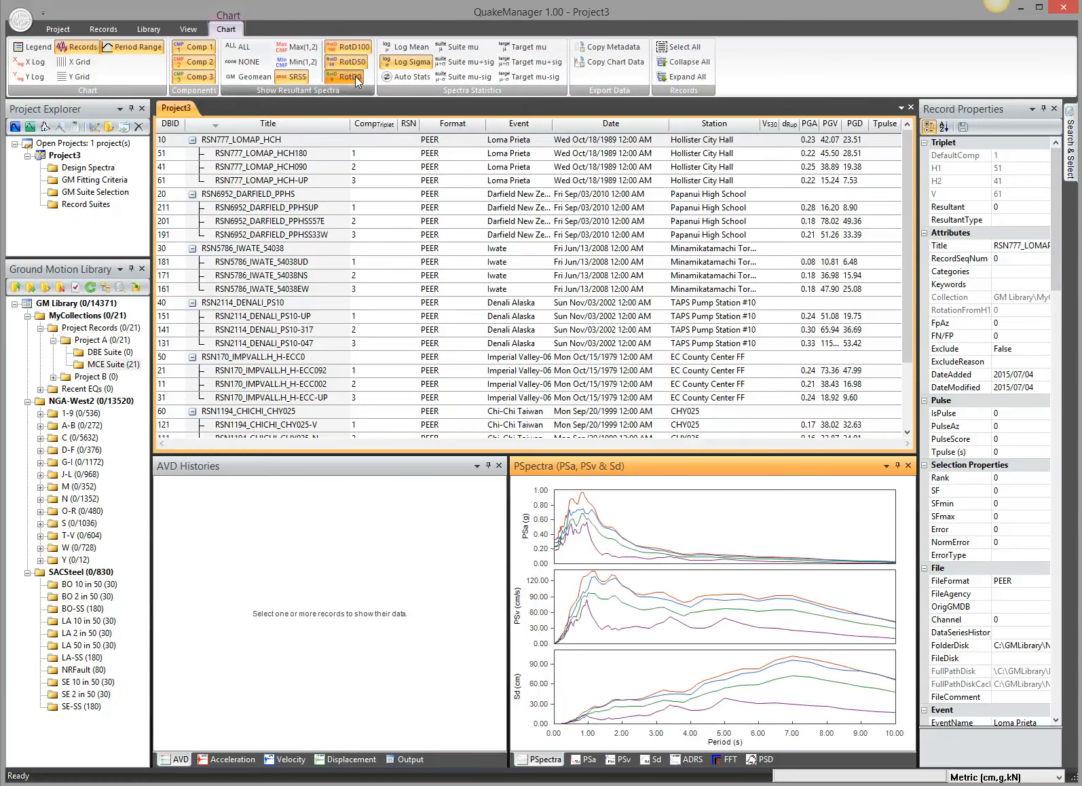
{"action": "left_click", "coordinate": [353, 62]}
{"action": "left_click", "coordinate": [359, 51]}
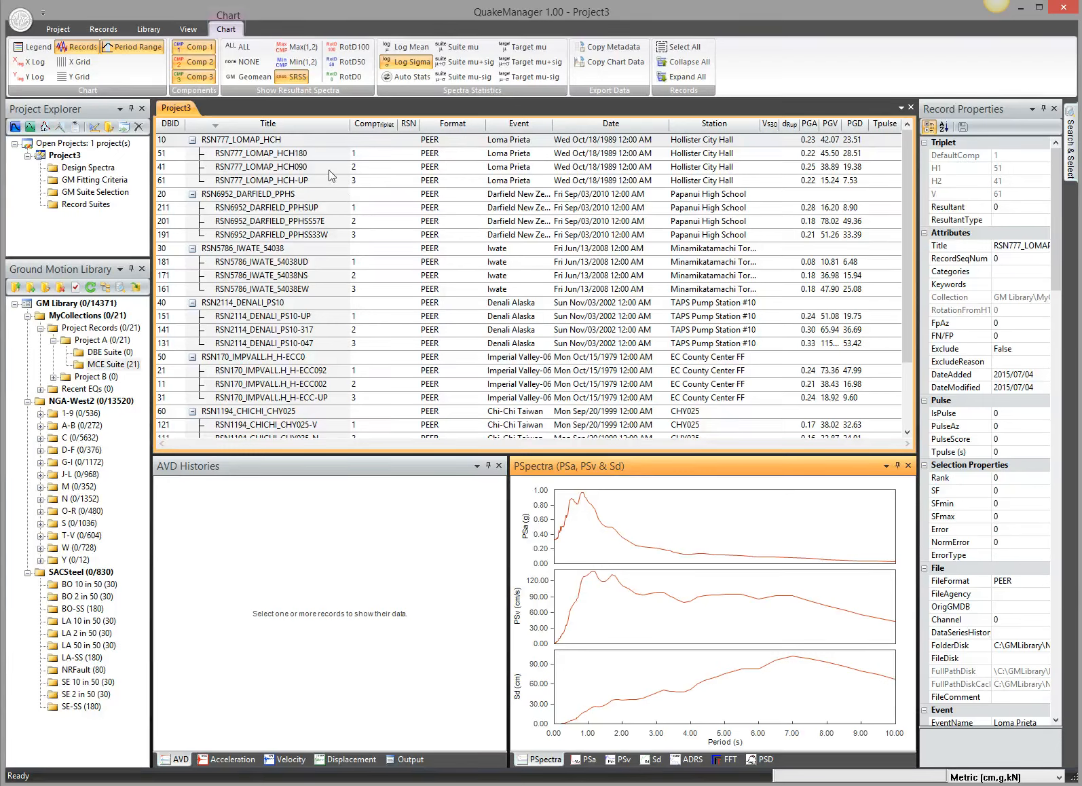
- Switch component numbers with Cycle 1-2-3 for triplets RSN6952_DARFIELD_PPHS, RSN5786_IWATE_54038, RSN2114_DENALI_PS10 and RSN1194_CHICHI_CHY025, and reload the MCE Suite
{"action": "left_click", "coordinate": [293, 208]}
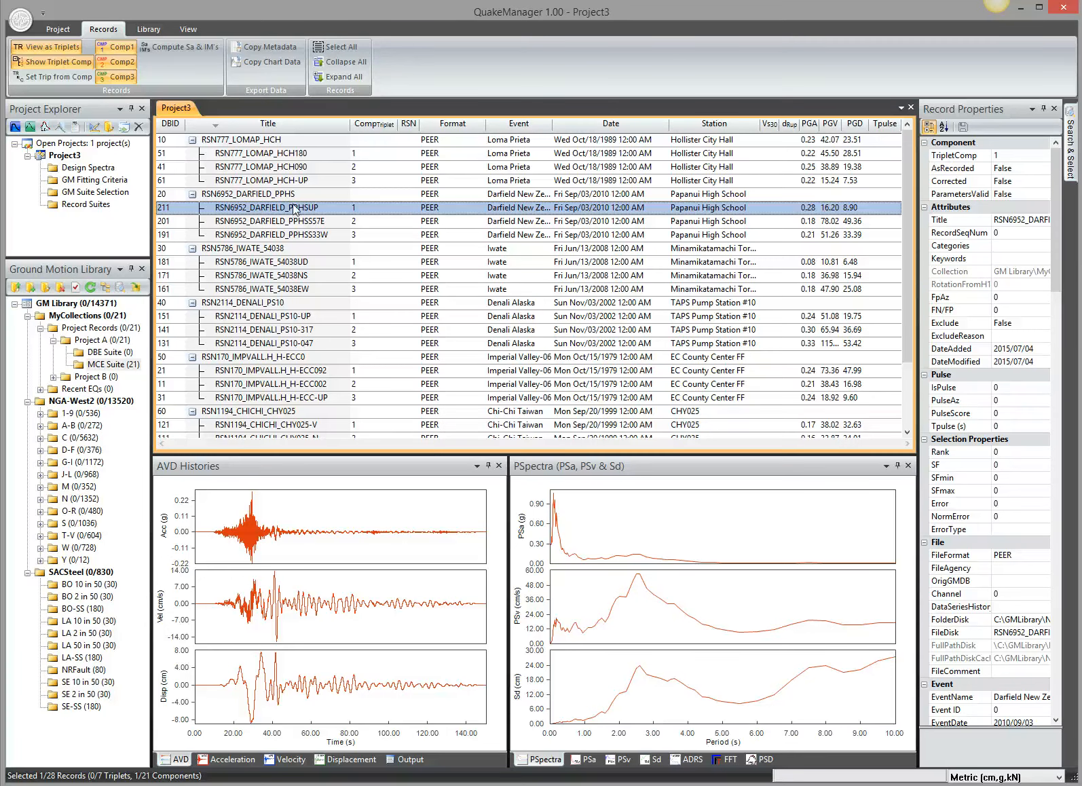
{"action": "left_click", "coordinate": [302, 194]}
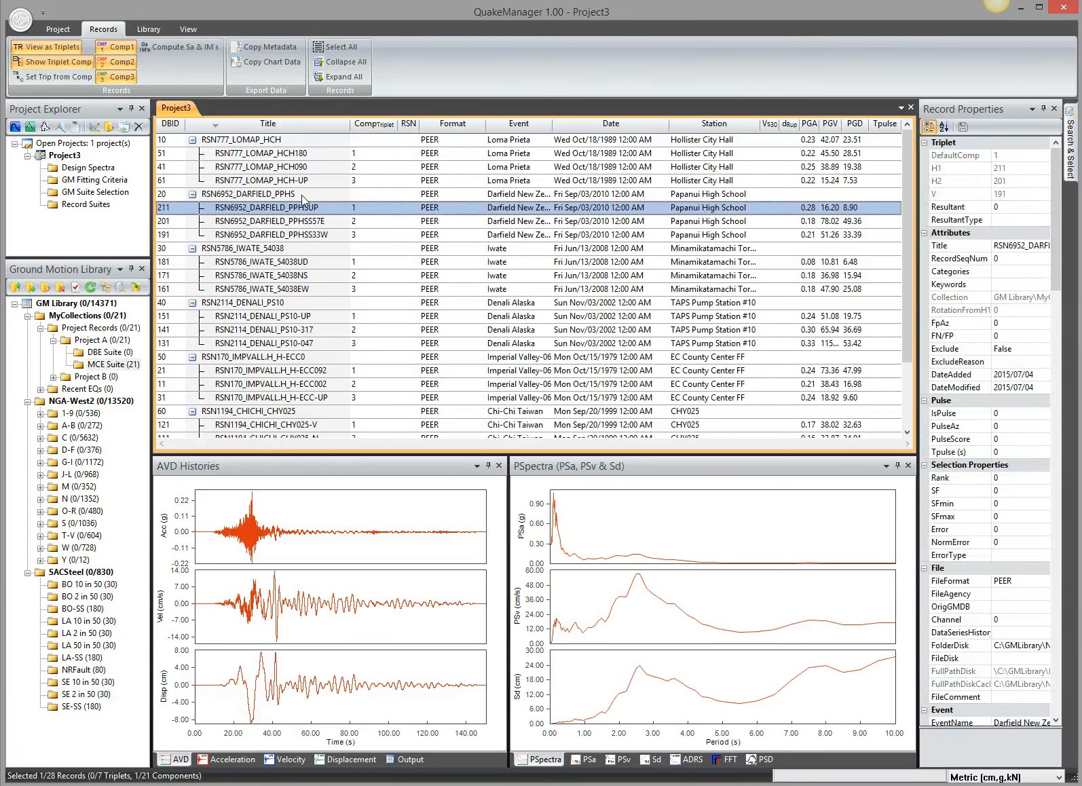
{"action": "left_click", "coordinate": [308, 249], "text": "ctrl"}
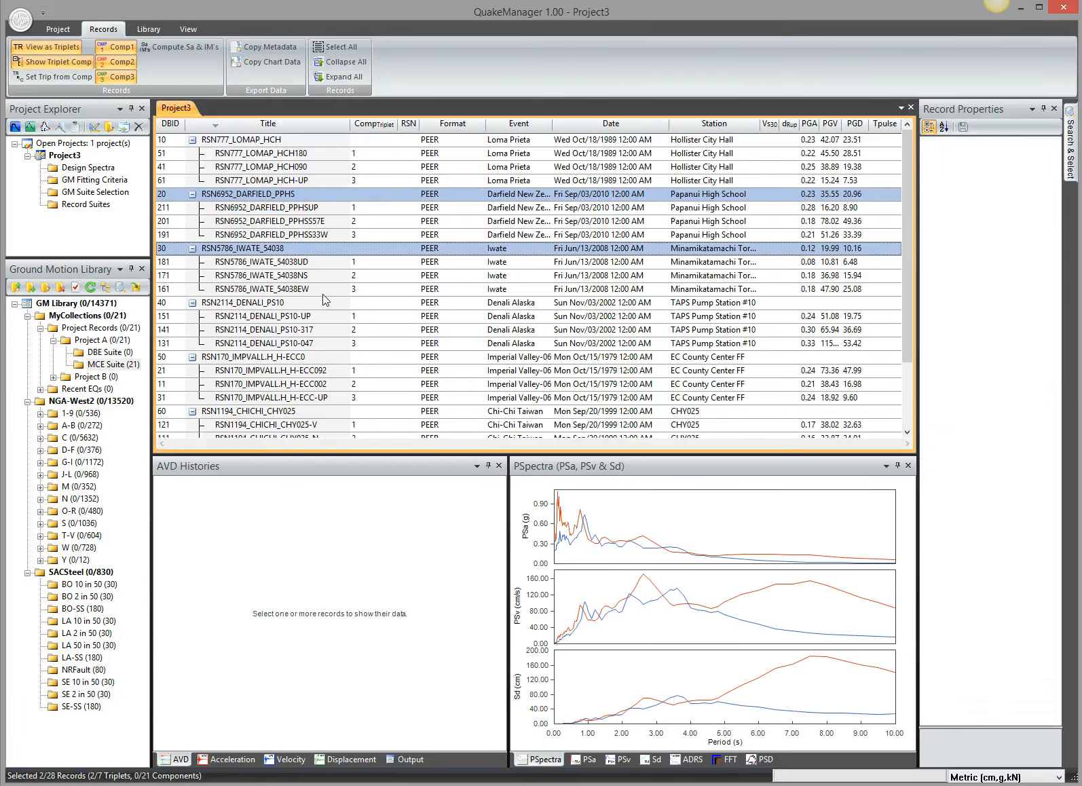
{"action": "left_click", "coordinate": [321, 301], "text": "ctrl"}
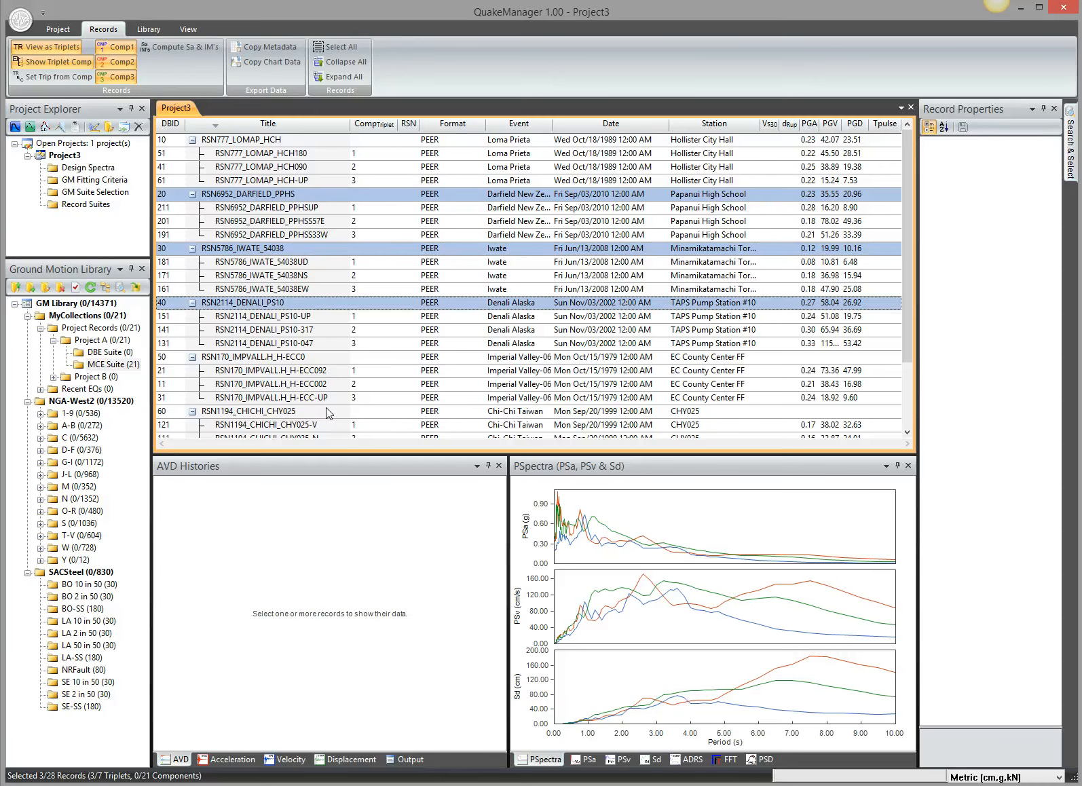
{"action": "right_click", "coordinate": [340, 249]}
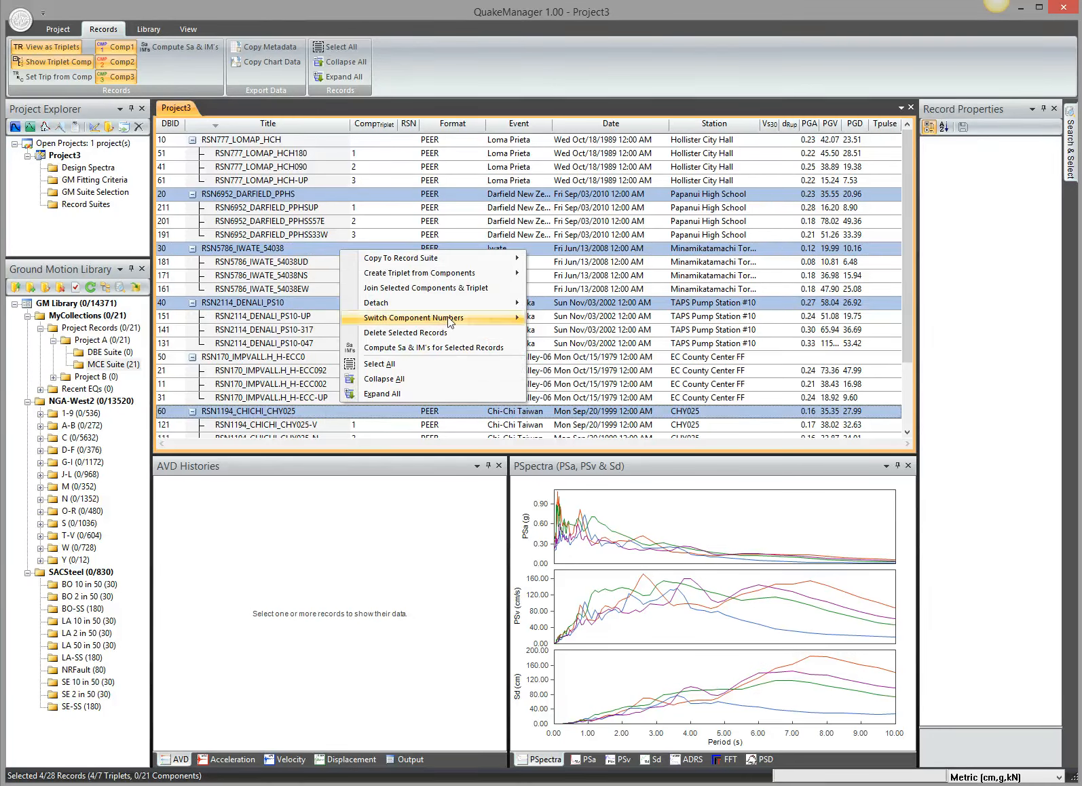
{"action": "mouse_move", "coordinate": [519, 318]}
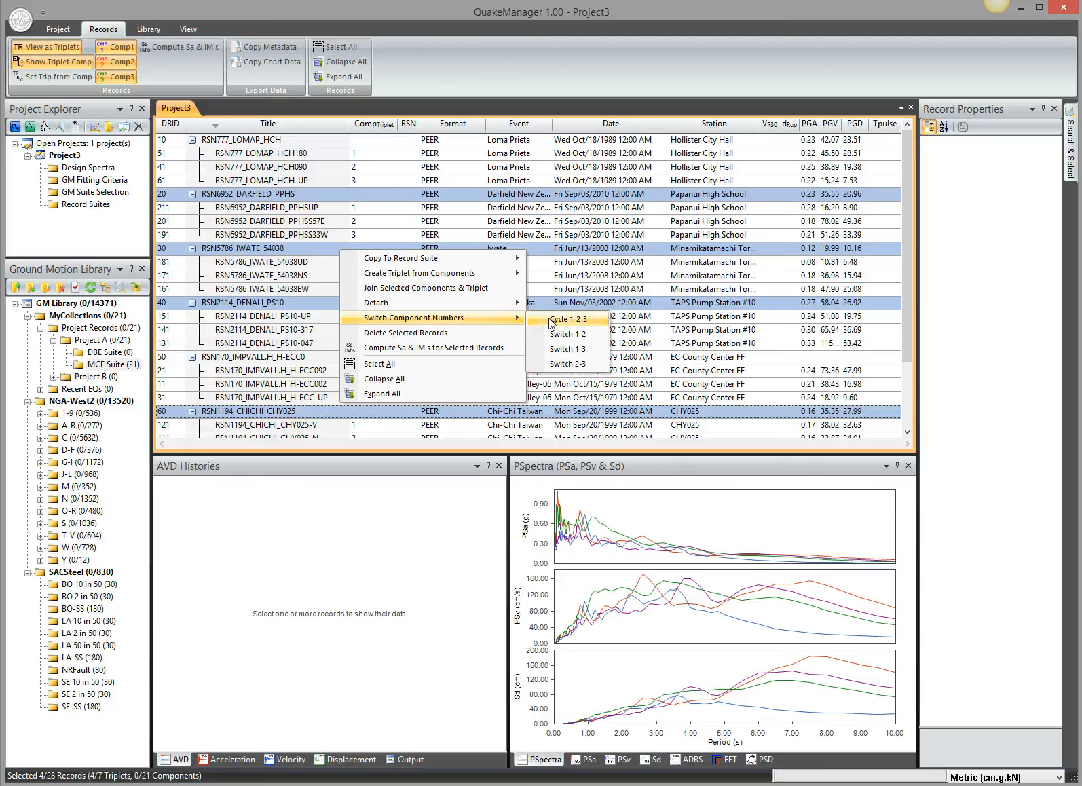
{"action": "left_click", "coordinate": [551, 321]}
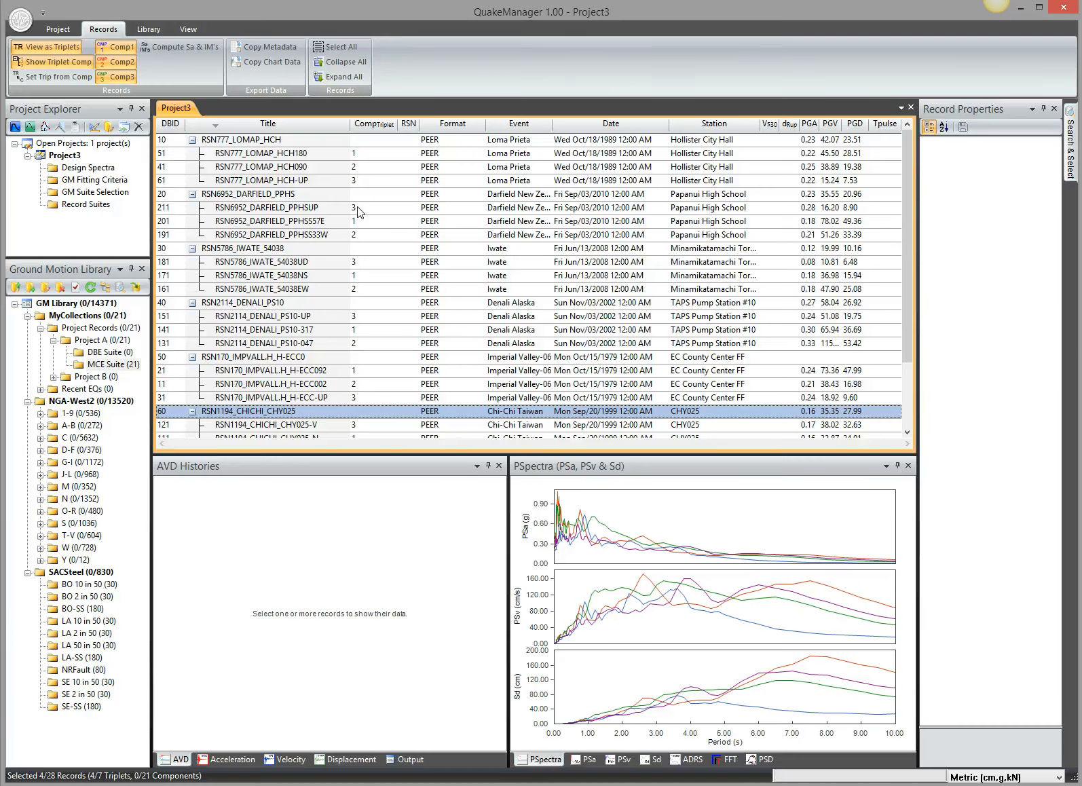
{"action": "left_click", "coordinate": [114, 363]}
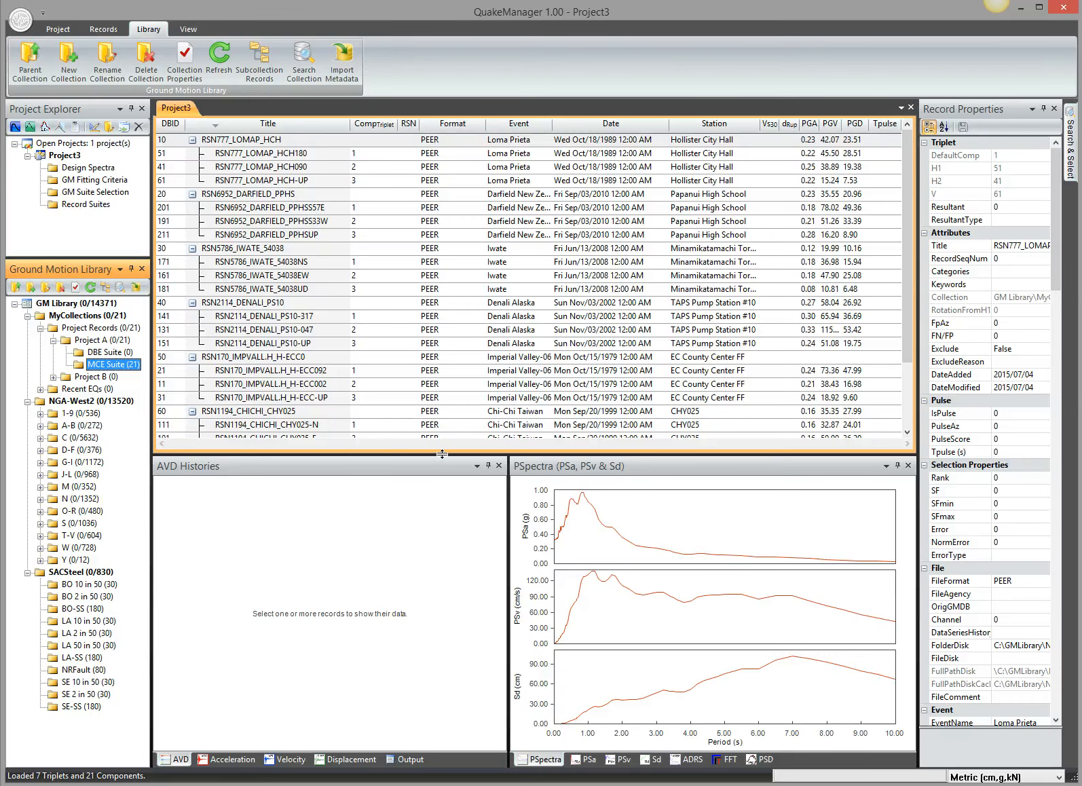
- Enlarge the chart area slightly and run Compute Sa & IM's on the MCE Suite collection, recomputing all spectra and IM's with 8 threads
{"action": "left_click_drag", "start_coordinate": [443, 452], "coordinate": [422, 423]}
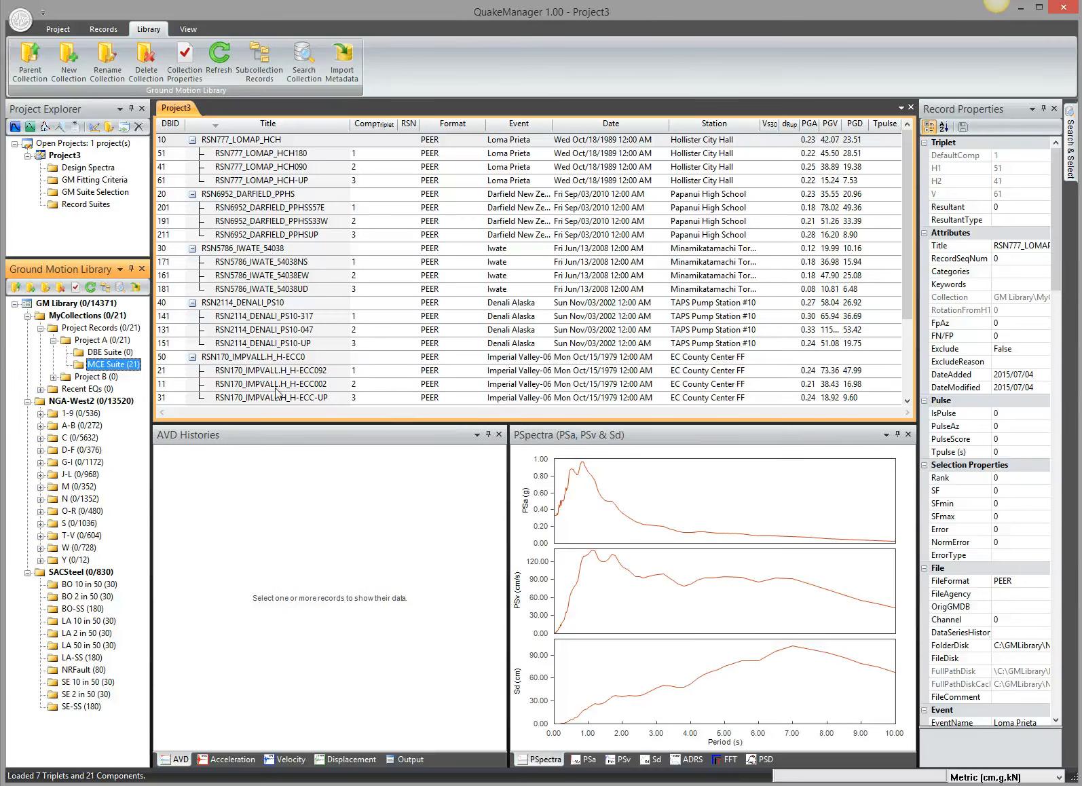
{"action": "right_click", "coordinate": [111, 363]}
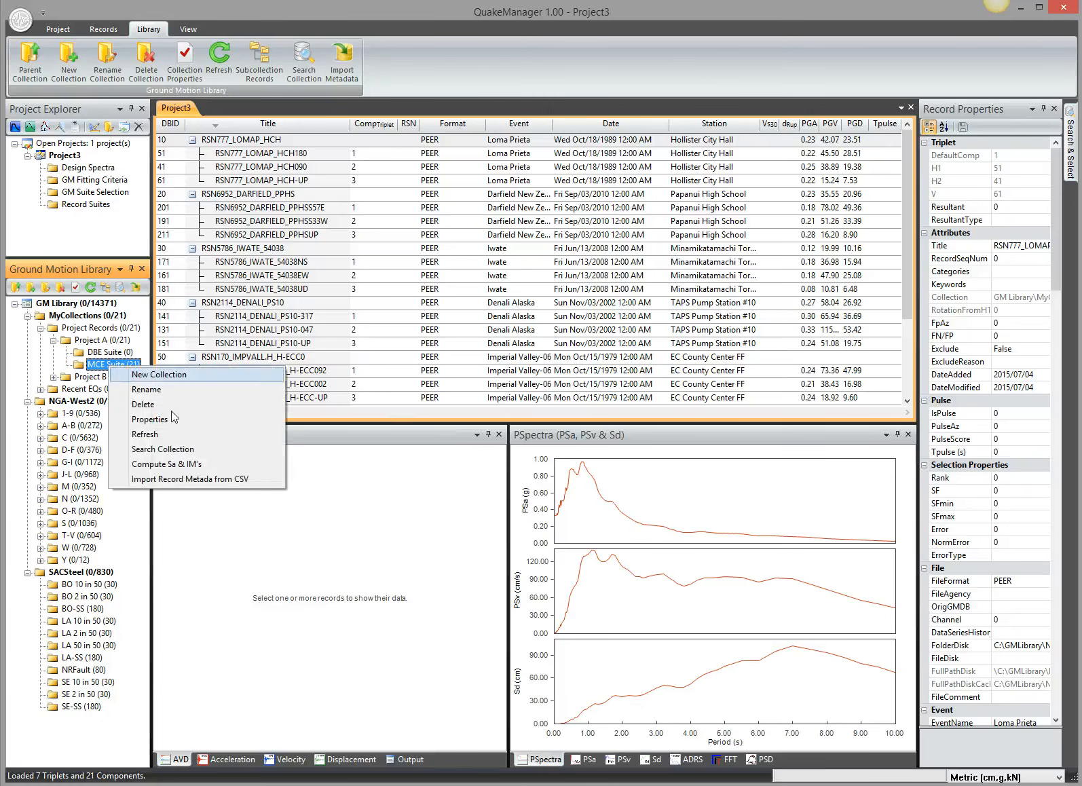
{"action": "left_click", "coordinate": [213, 463]}
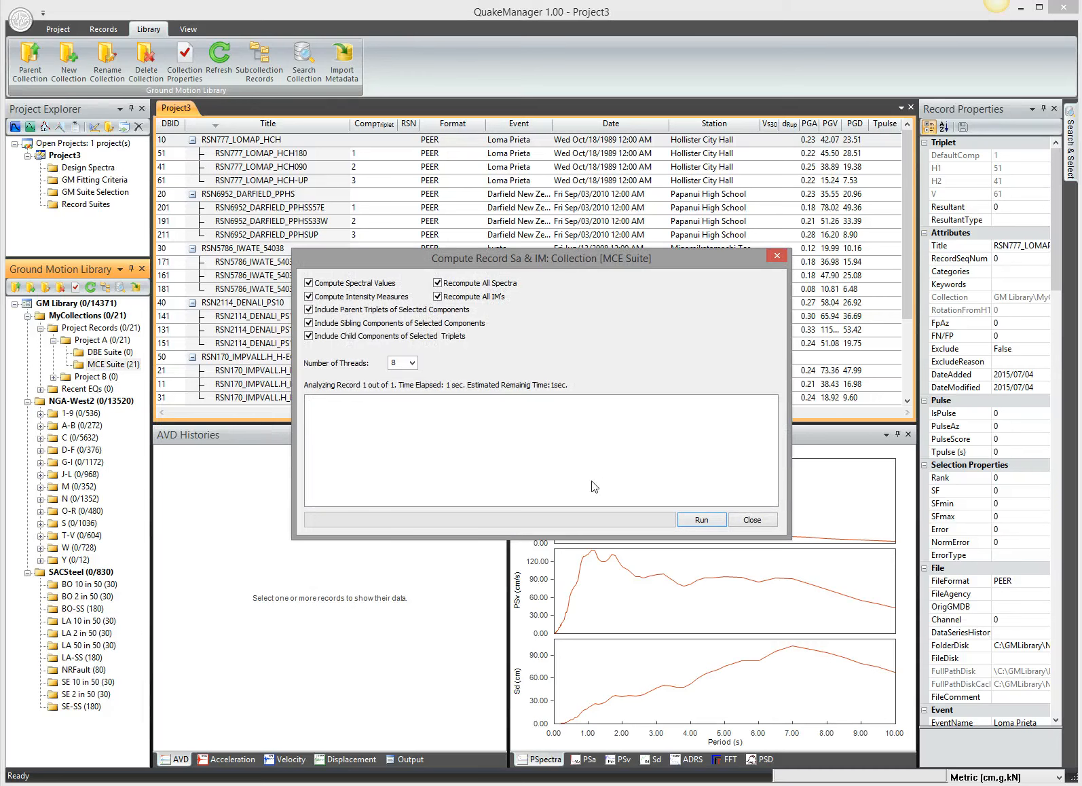
{"action": "left_click", "coordinate": [702, 519]}
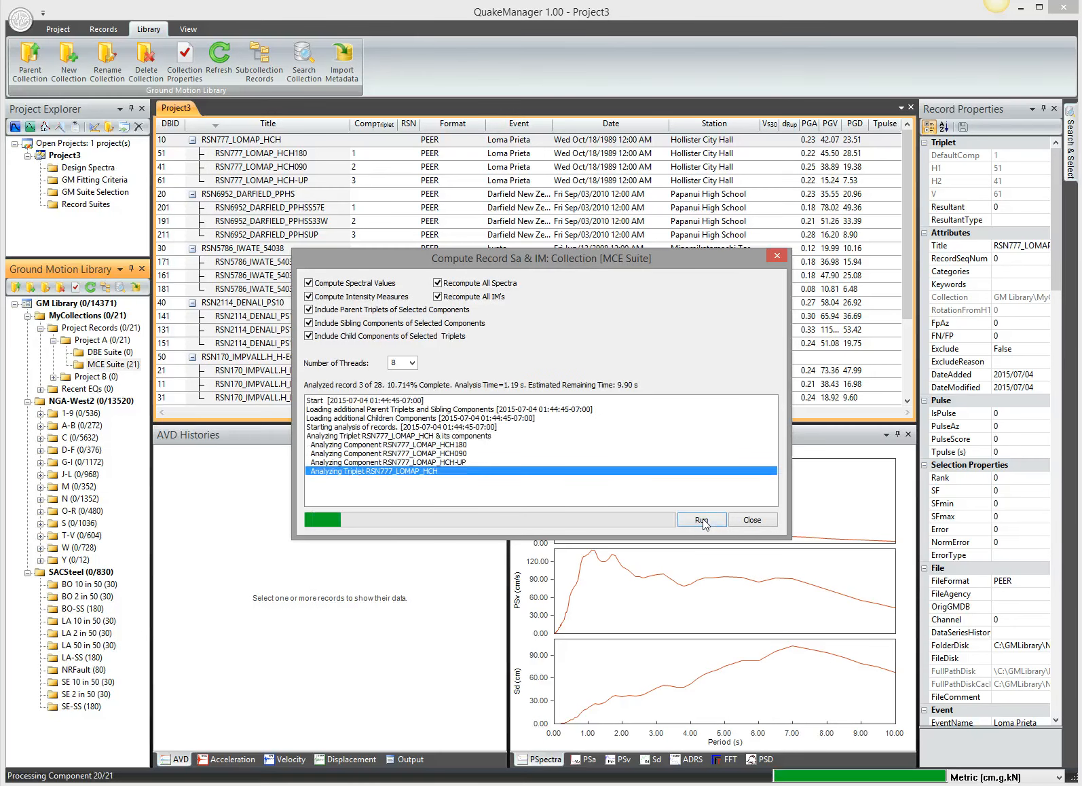